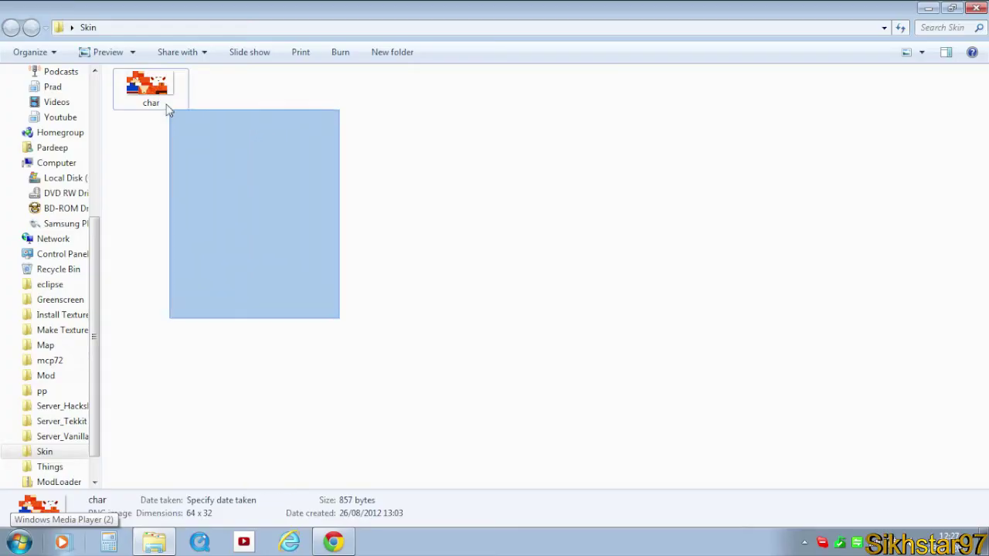
# Switch to Chrome and view the Crash Bandicoot skin page on The Skindex.
pyautogui.moveTo(168, 106); pyautogui.dragTo(378, 292)
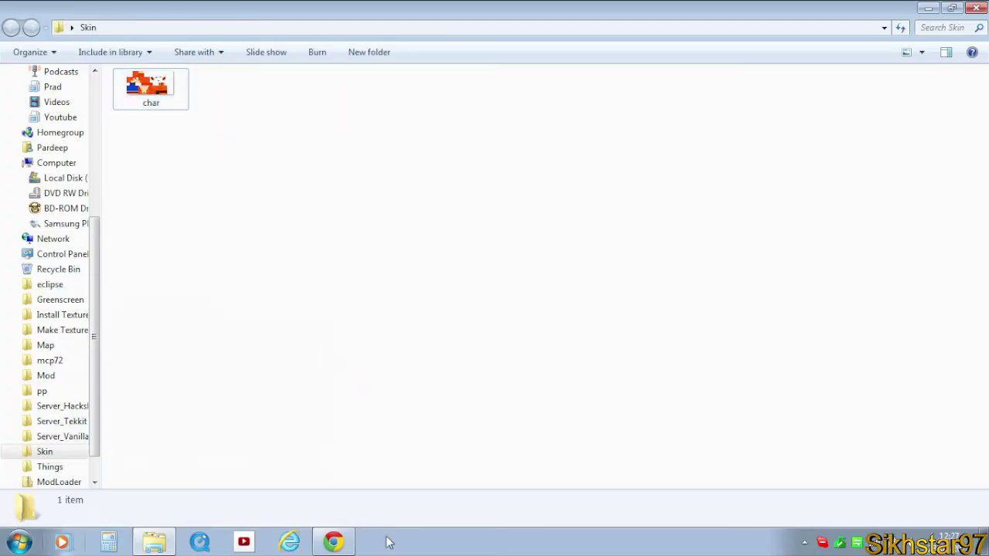
pyautogui.click(333, 543)
pyautogui.click(369, 9)
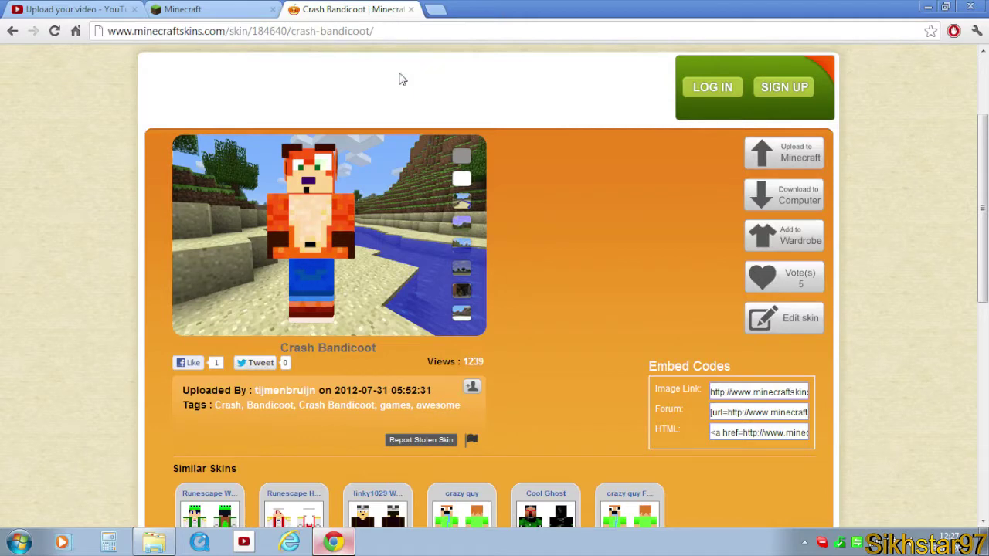
pyautogui.scroll(3, 371, 79)
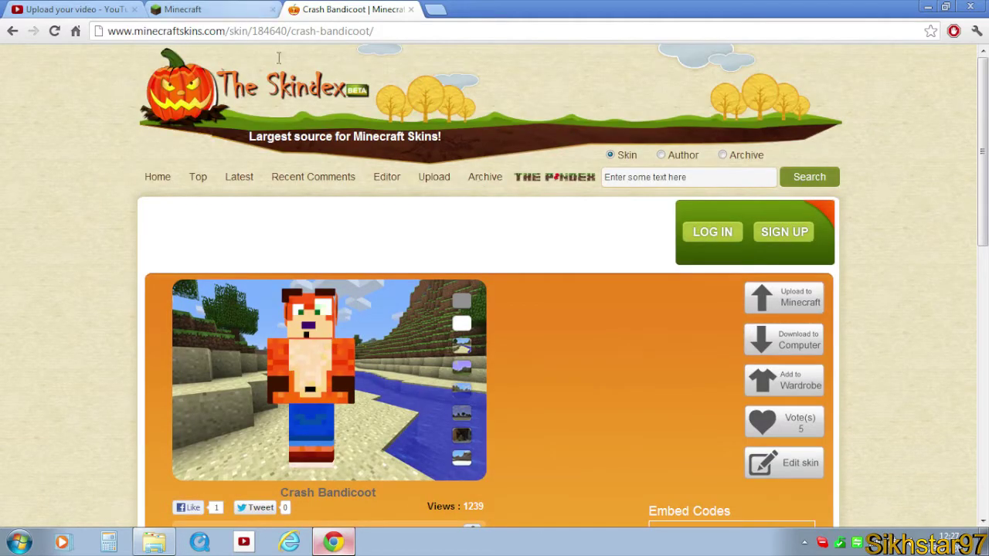
# Switch back to the Skin folder in Windows Explorer and look at the char image.
pyautogui.click(154, 543)
pyautogui.moveTo(271, 175); pyautogui.dragTo(154, 106)
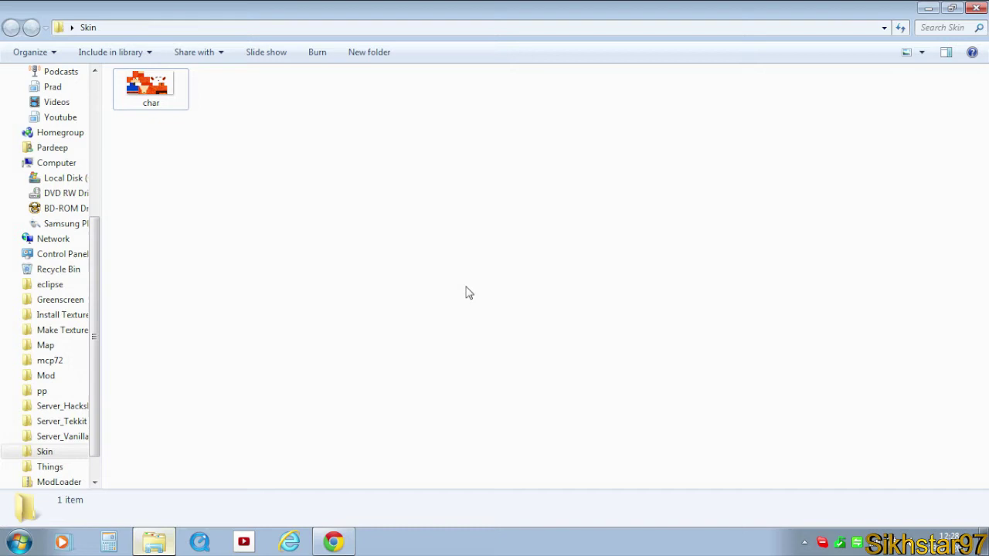
pyautogui.moveTo(410, 289); pyautogui.dragTo(113, 70)
pyautogui.click(280, 247)
# Open the %appdata% folder through the Windows Run command.
pyautogui.press('super')
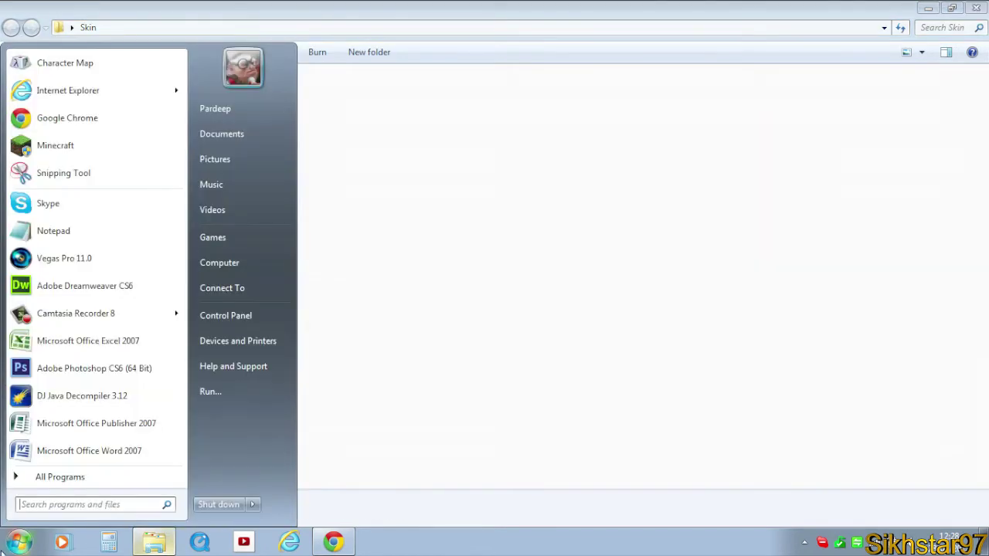
pyautogui.click(210, 392)
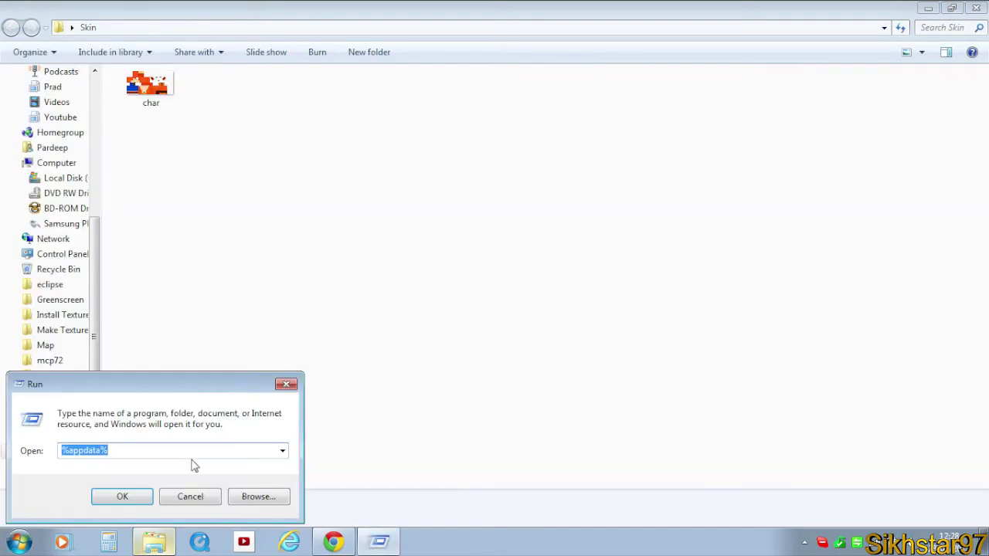
pyautogui.write('%ap')
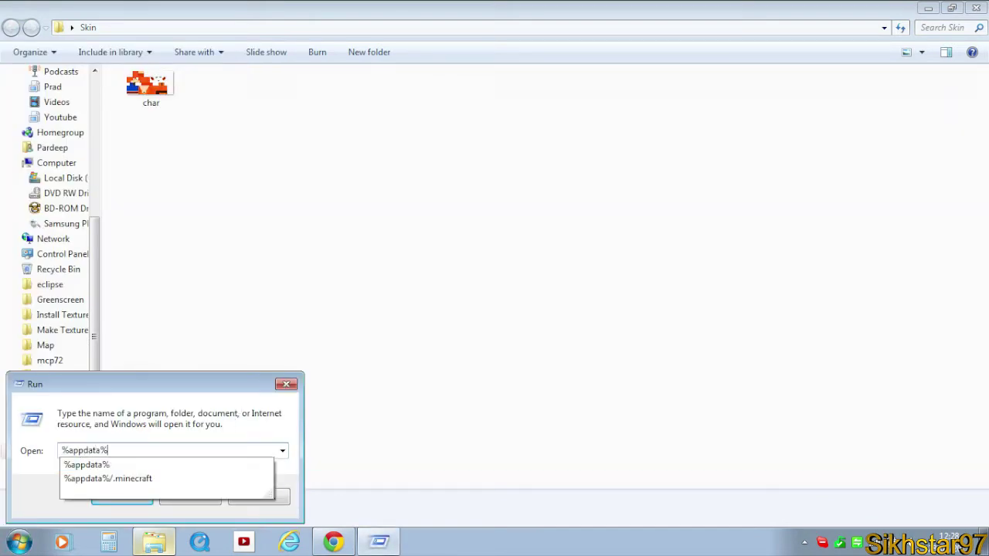
pyautogui.press('Return')
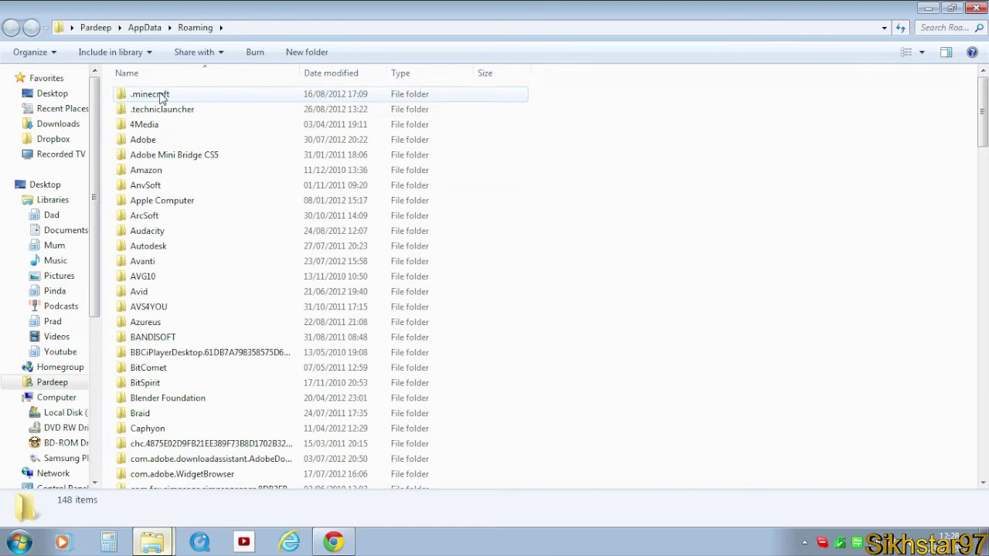
# Go into the bin folder inside .minecraft and open the minecraft jar as a 7-Zip archive.
pyautogui.doubleClick(160, 96)
pyautogui.doubleClick(143, 111)
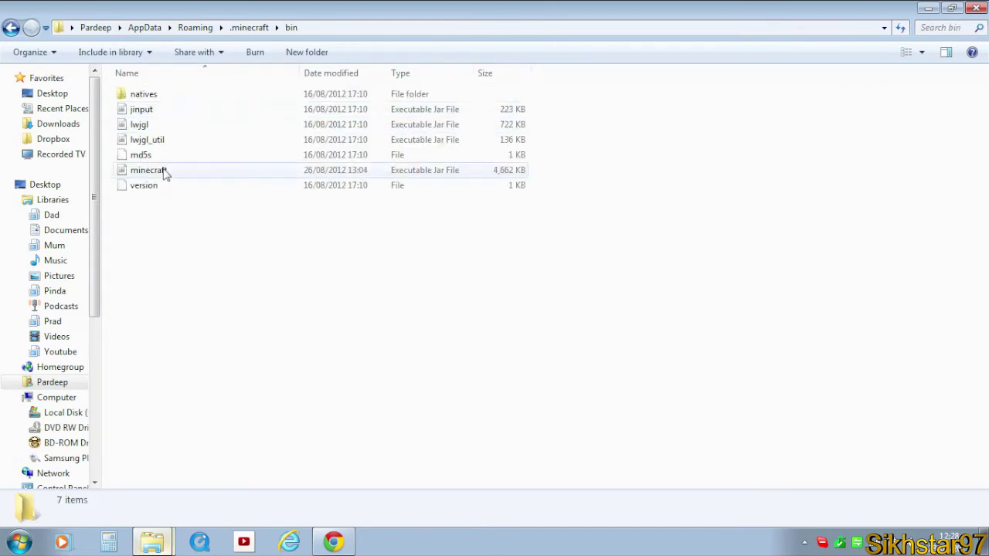
pyautogui.click(160, 172)
pyautogui.rightClick(157, 165)
pyautogui.moveTo(201, 187)
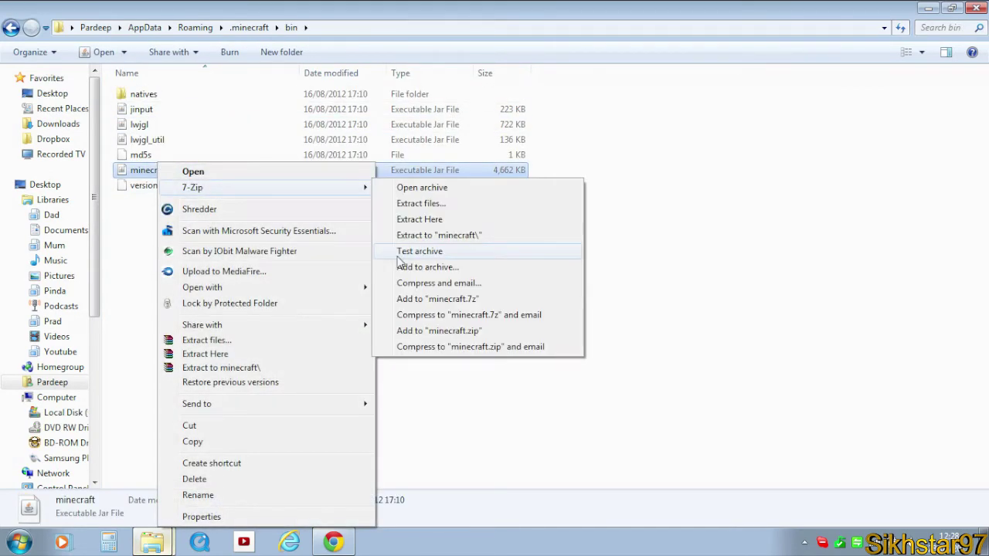
pyautogui.moveTo(336, 297)
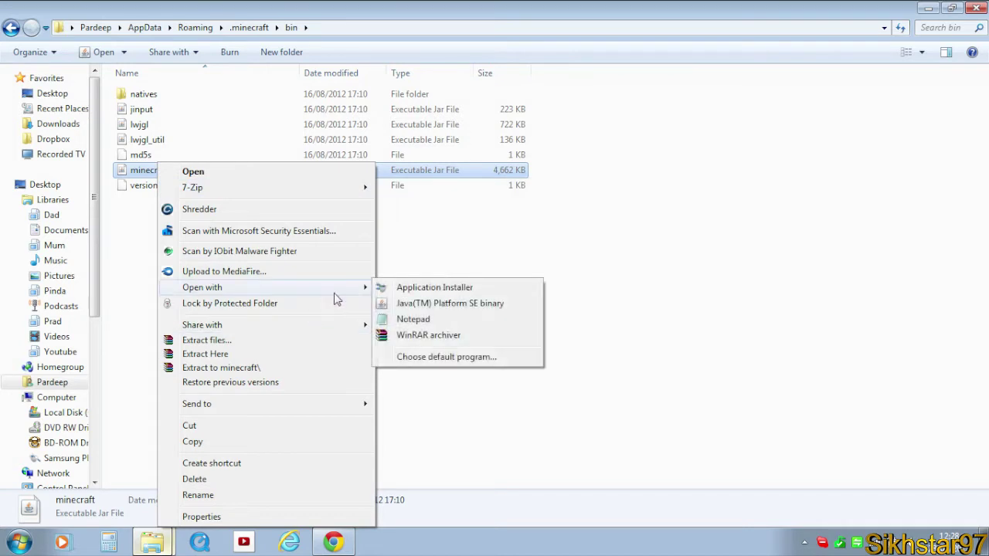
pyautogui.moveTo(337, 193)
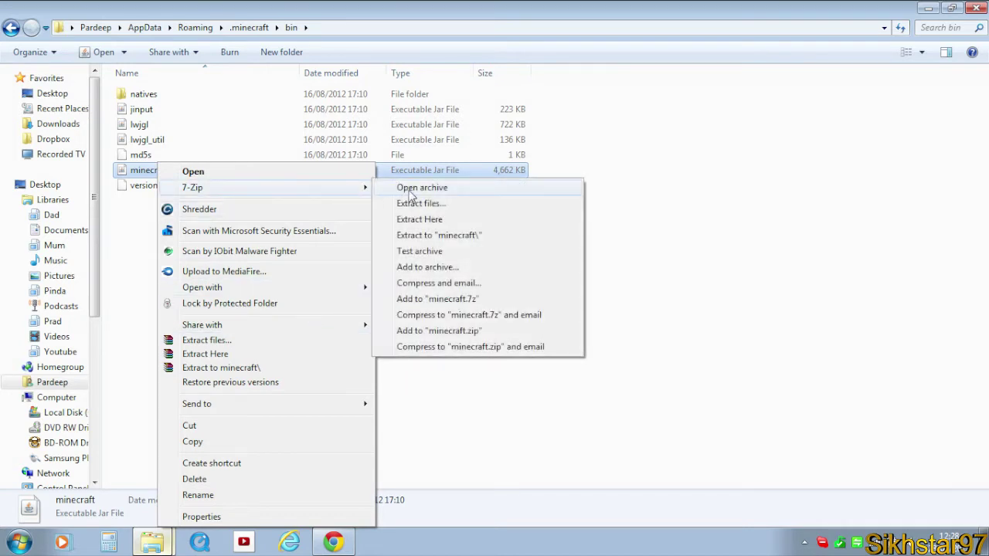
pyautogui.click(408, 192)
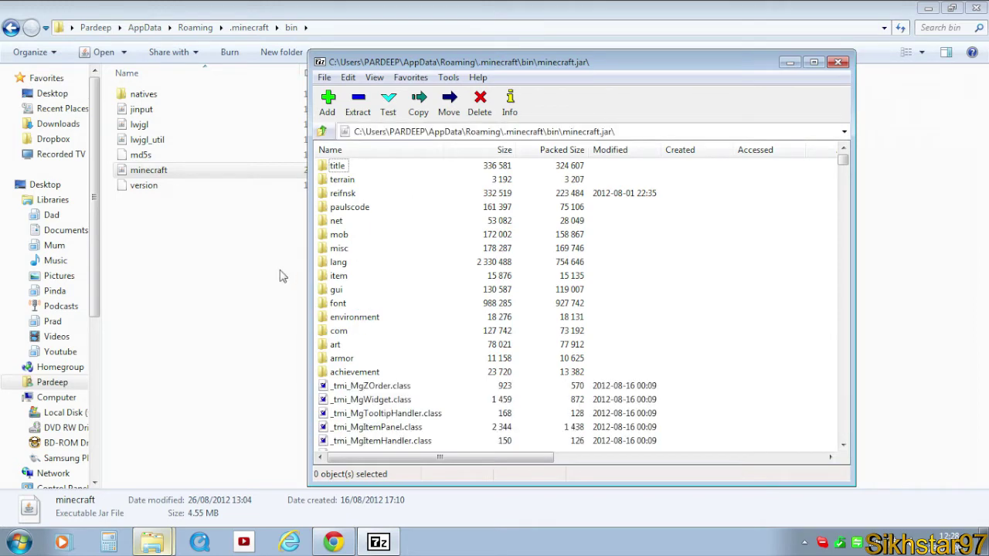
# Open the mob folder inside the minecraft.jar archive and open char.png.
pyautogui.doubleClick(339, 236)
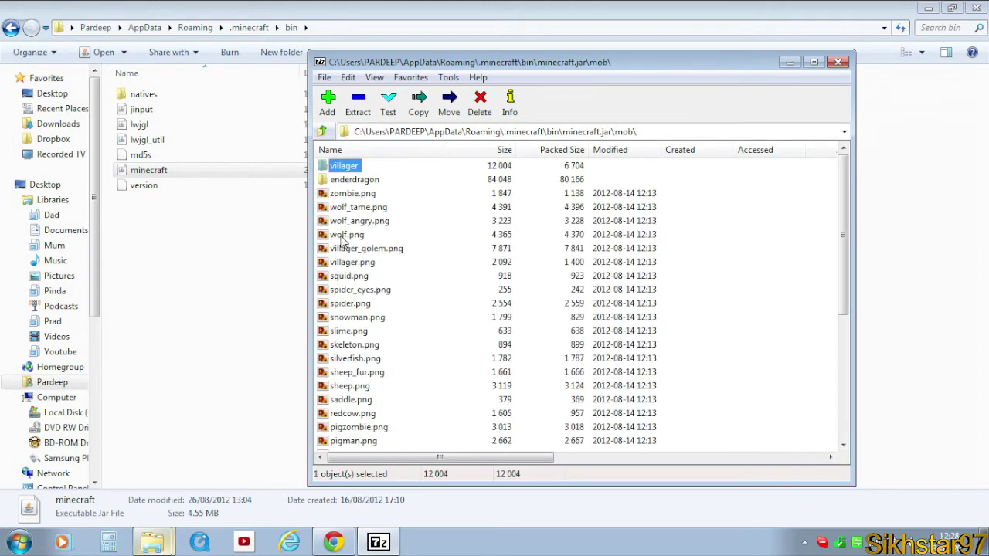
pyautogui.scroll(-1, 390, 227)
pyautogui.scroll(-5, 390, 224)
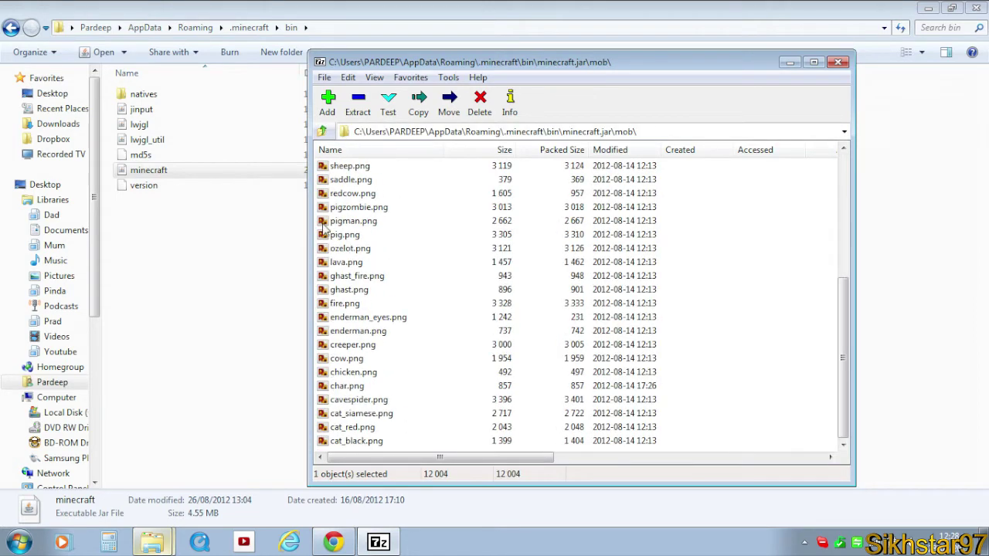
pyautogui.doubleClick(346, 386)
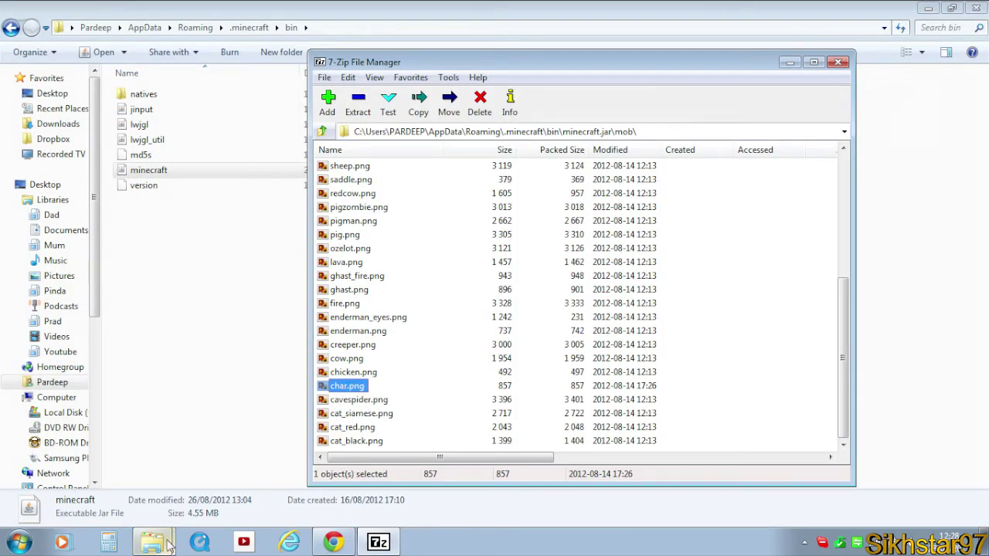
# Copy char from the Skin folder into the mob folder of minecraft.jar, replacing char.png, and check its entry there.
pyautogui.click(168, 544)
pyautogui.click(151, 485)
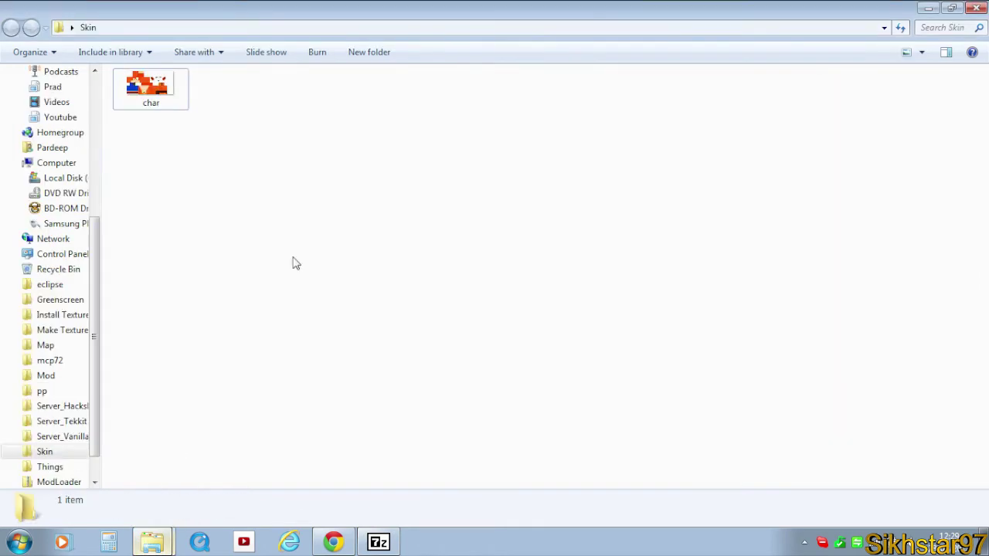
pyautogui.moveTo(229, 329); pyautogui.dragTo(180, 137)
pyautogui.moveTo(151, 86); pyautogui.dragTo(403, 386)
pyautogui.moveTo(404, 348); pyautogui.dragTo(402, 347)
pyautogui.click(492, 325)
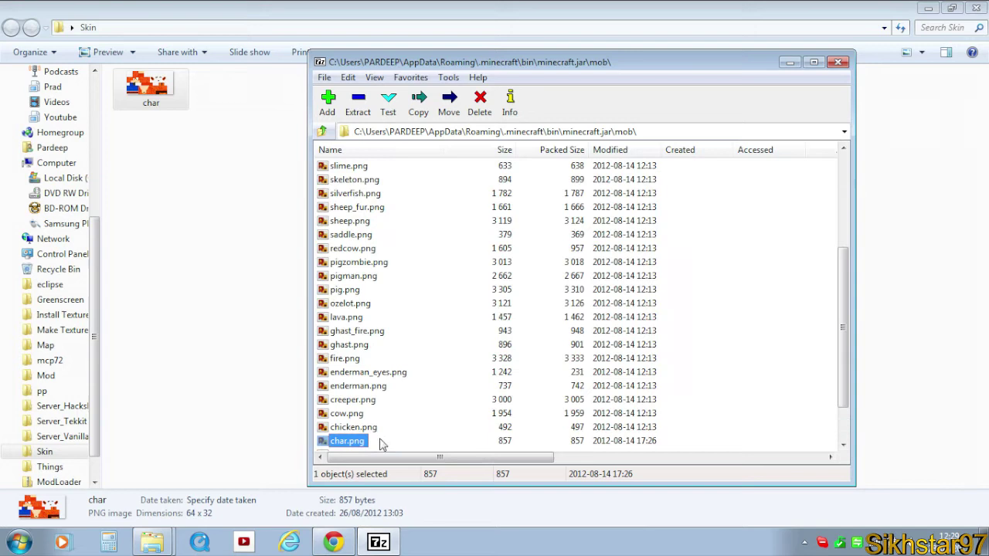
pyautogui.scroll(-1, 384, 445)
pyautogui.click(500, 405)
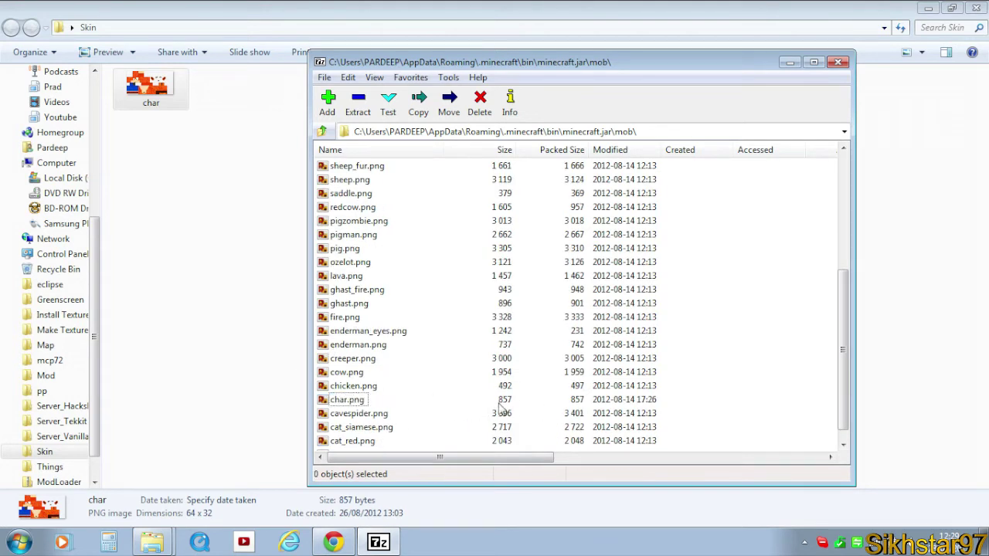
pyautogui.click(357, 400)
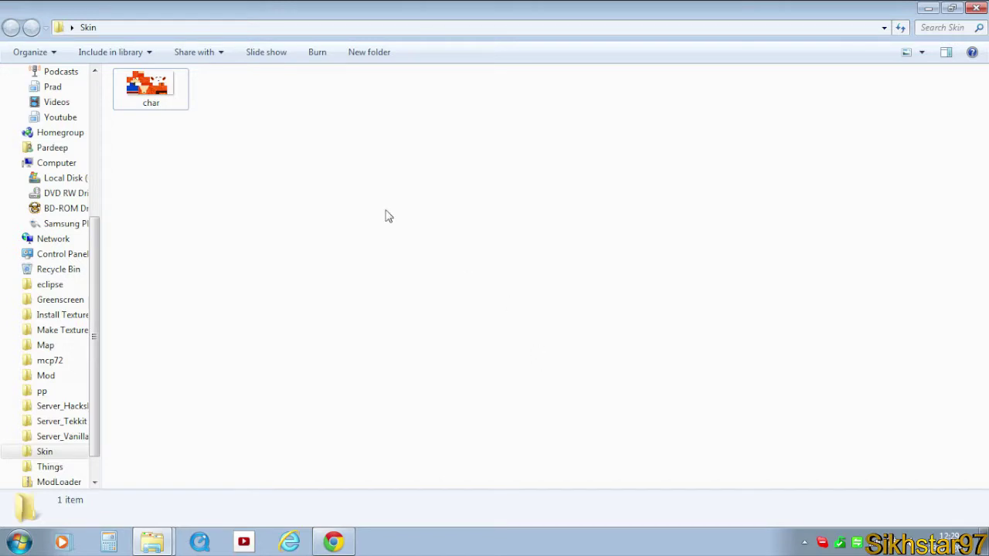
# Switch to the minecraft.net page in Chrome and open its login page.
pyautogui.moveTo(354, 209); pyautogui.dragTo(540, 365)
pyautogui.click(333, 541)
pyautogui.click(243, 9)
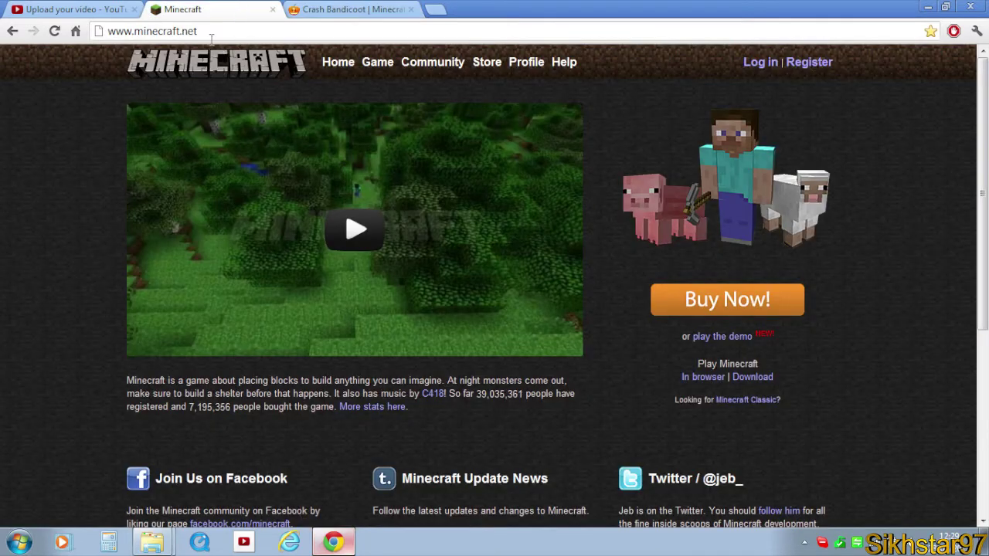
pyautogui.click(752, 62)
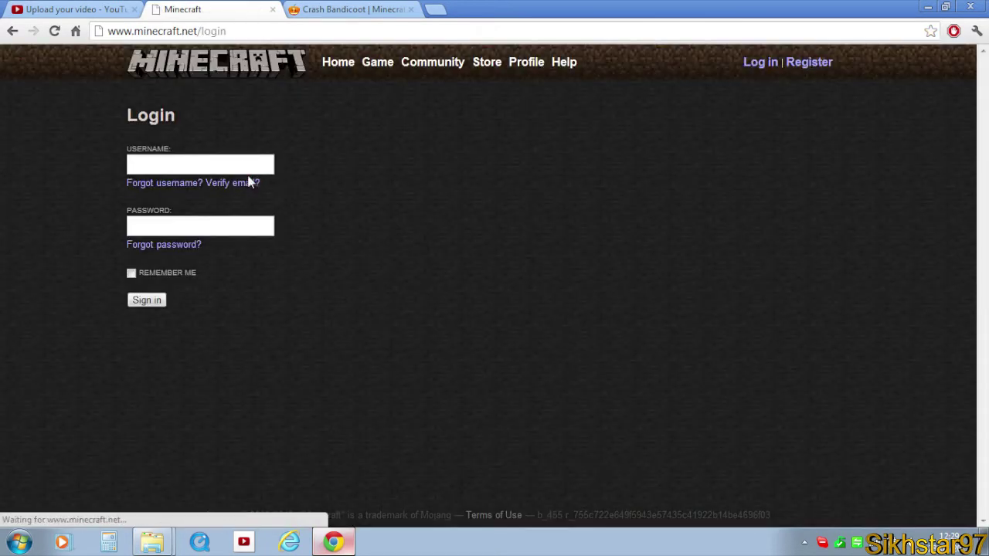
# Sign in with the account username and password, with Remember Me enabled, and save the password in the browser.
pyautogui.click(245, 167)
pyautogui.write('Sikhstar97')
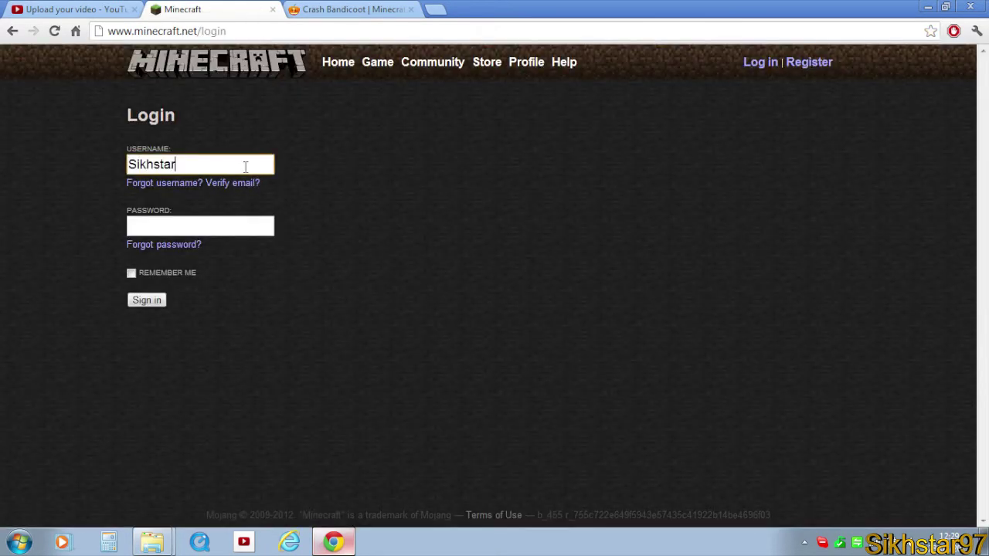
pyautogui.press('Tab')
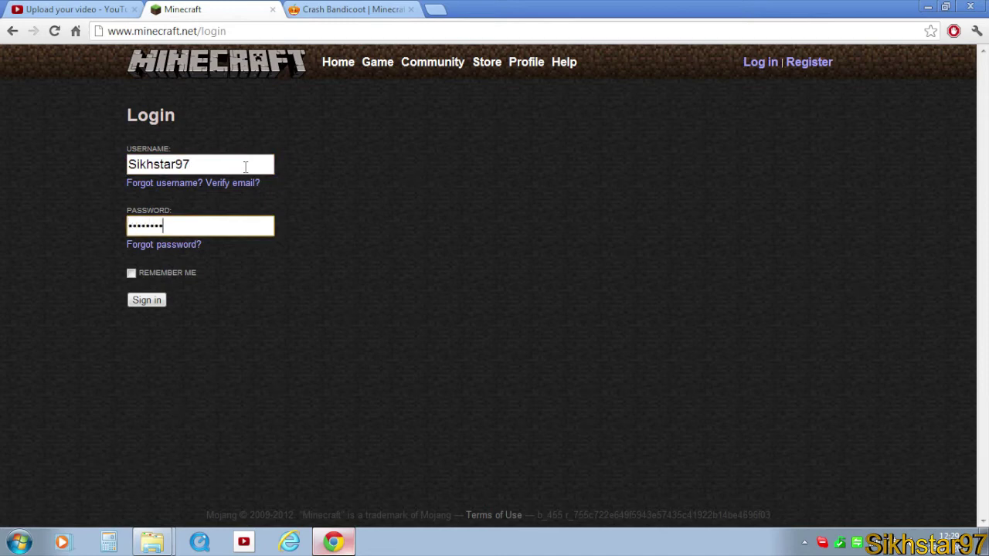
pyautogui.click(131, 273)
pyautogui.click(143, 300)
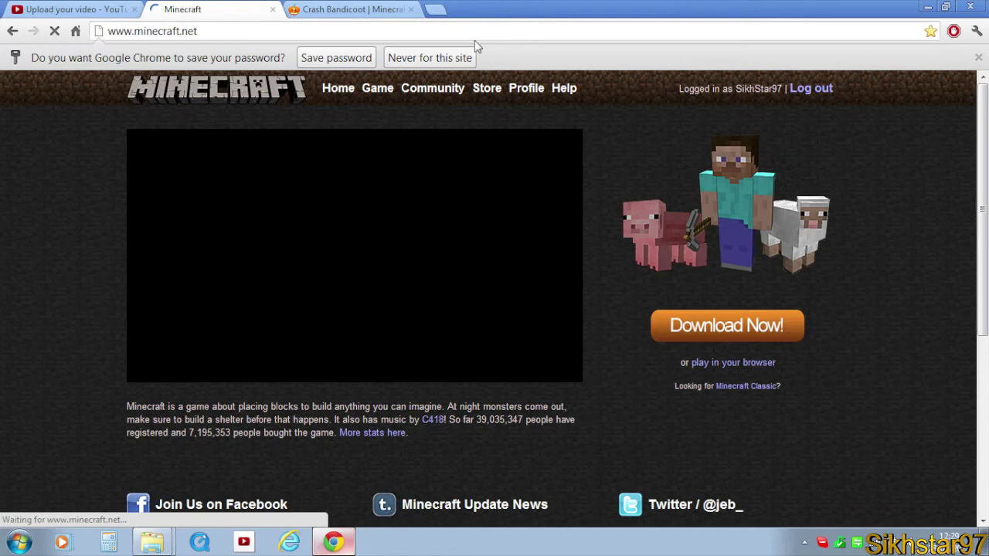
pyautogui.click(354, 55)
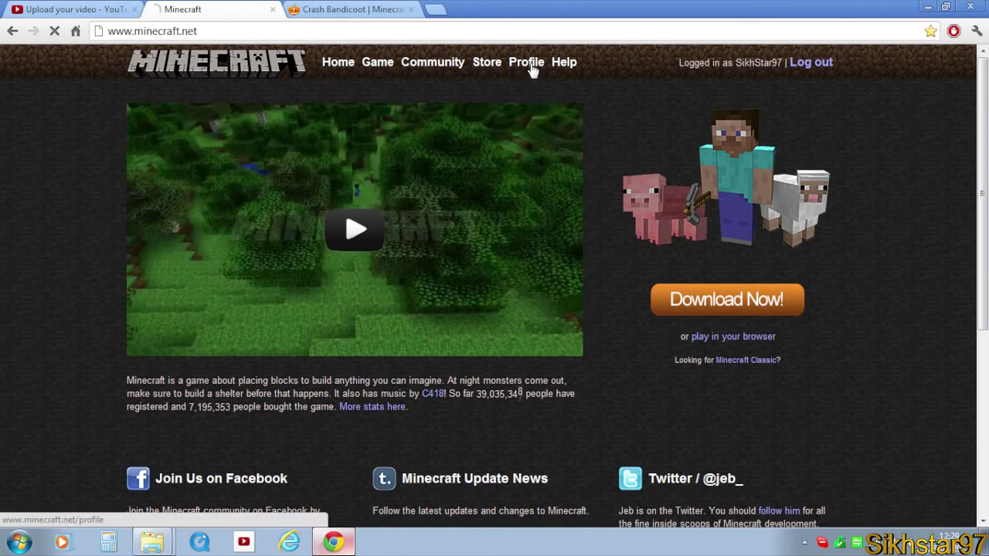
# Open the Profile page and browse for the skin file in the Desktop's Skin folder.
pyautogui.click(530, 64)
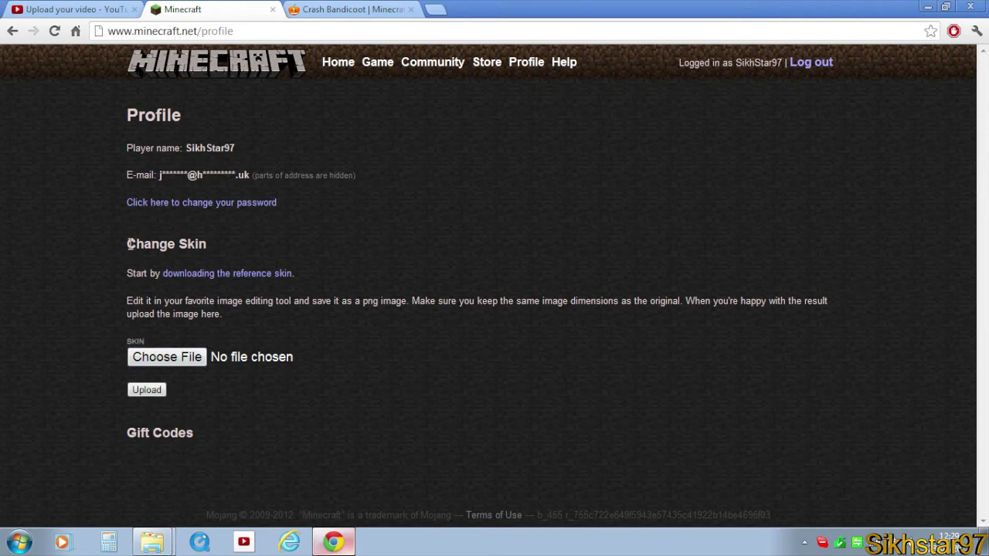
pyautogui.click(195, 357)
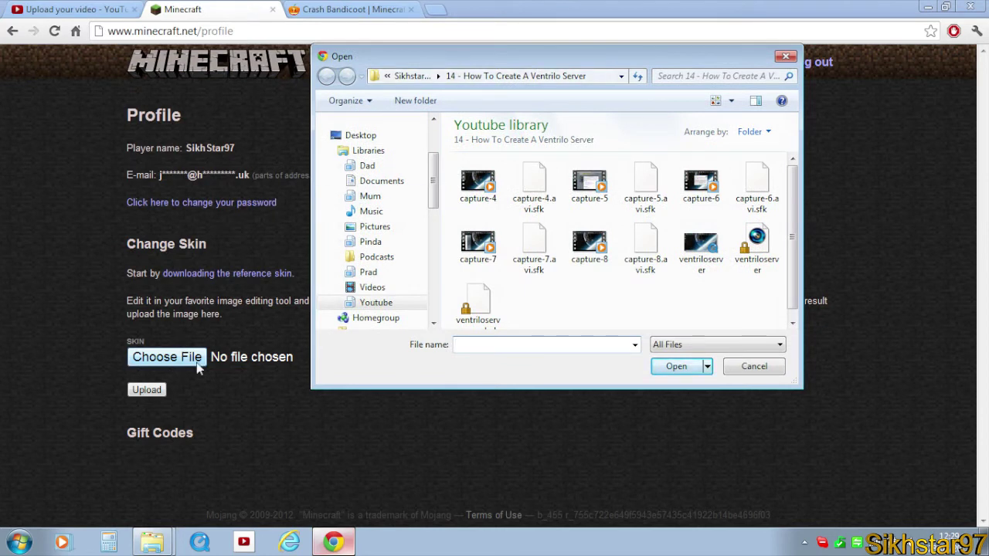
pyautogui.moveTo(536, 53); pyautogui.dragTo(478, 56)
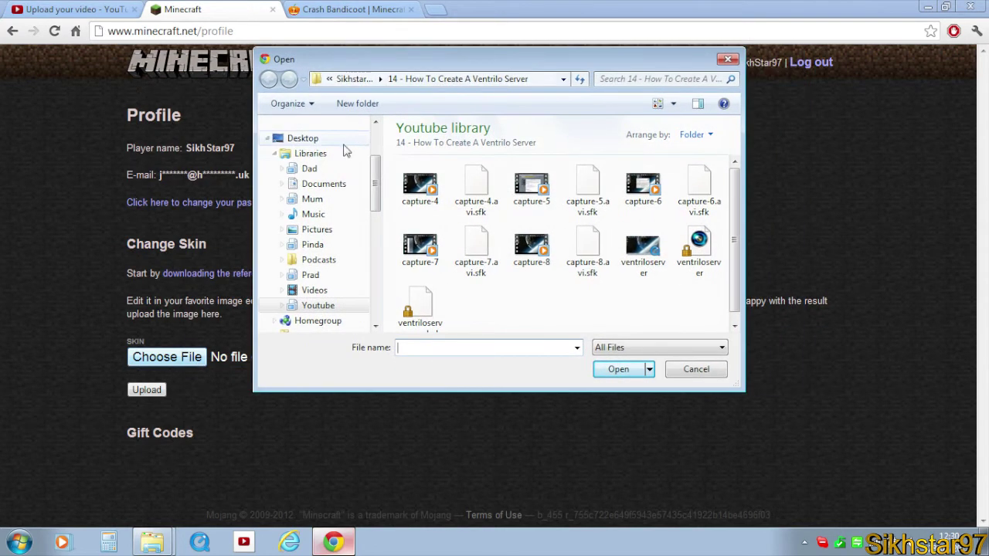
pyautogui.scroll(-1, 340, 151)
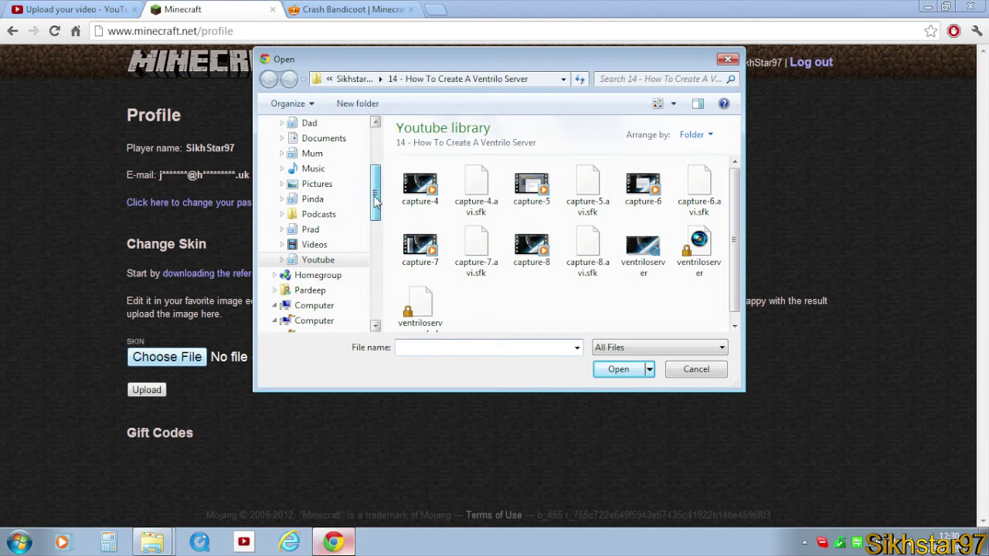
pyautogui.scroll(3, 382, 155)
pyautogui.click(361, 145)
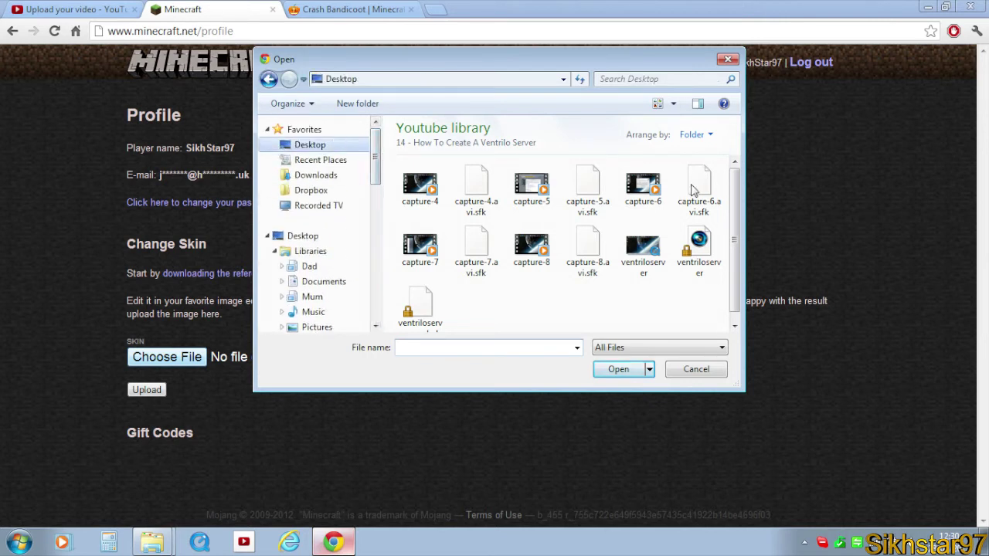
pyautogui.moveTo(735, 136); pyautogui.dragTo(743, 231)
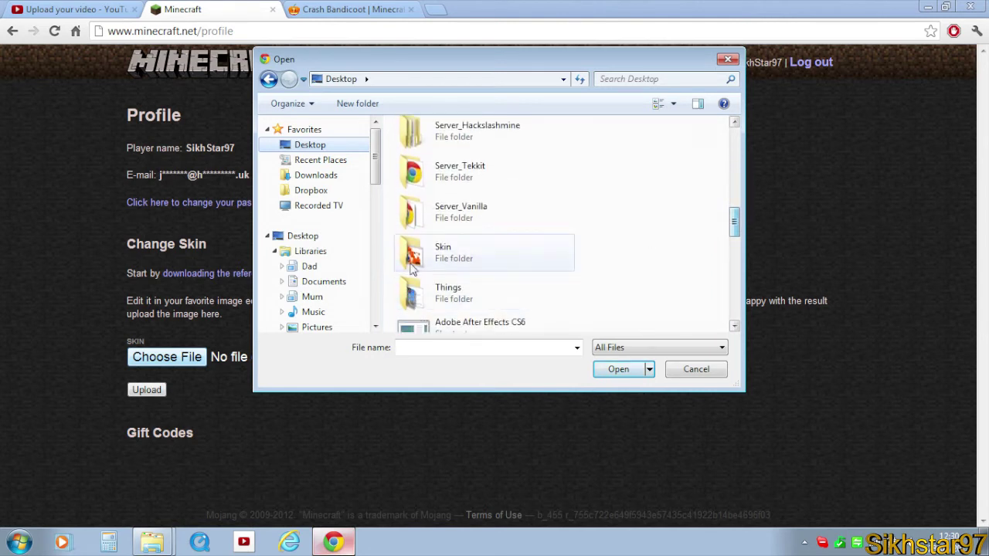
pyautogui.doubleClick(420, 249)
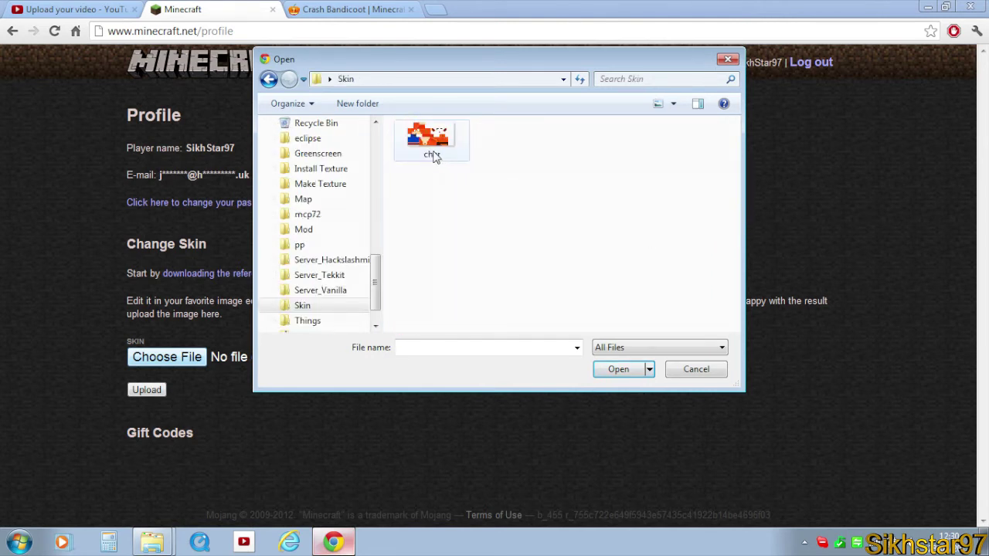
# Choose the char image and upload it as the account's skin.
pyautogui.doubleClick(433, 156)
pyautogui.click(146, 391)
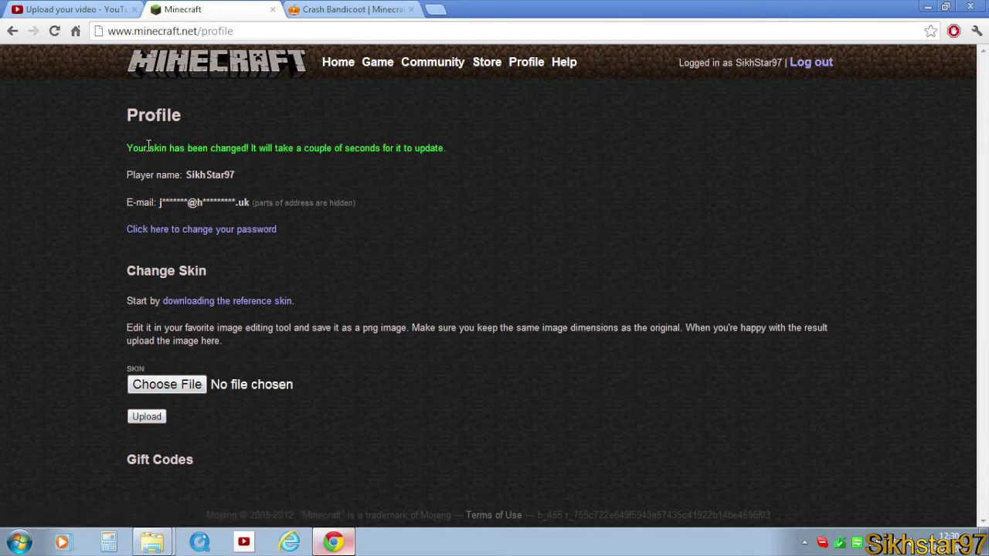
pyautogui.moveTo(358, 154); pyautogui.dragTo(245, 151)
pyautogui.click(454, 158)
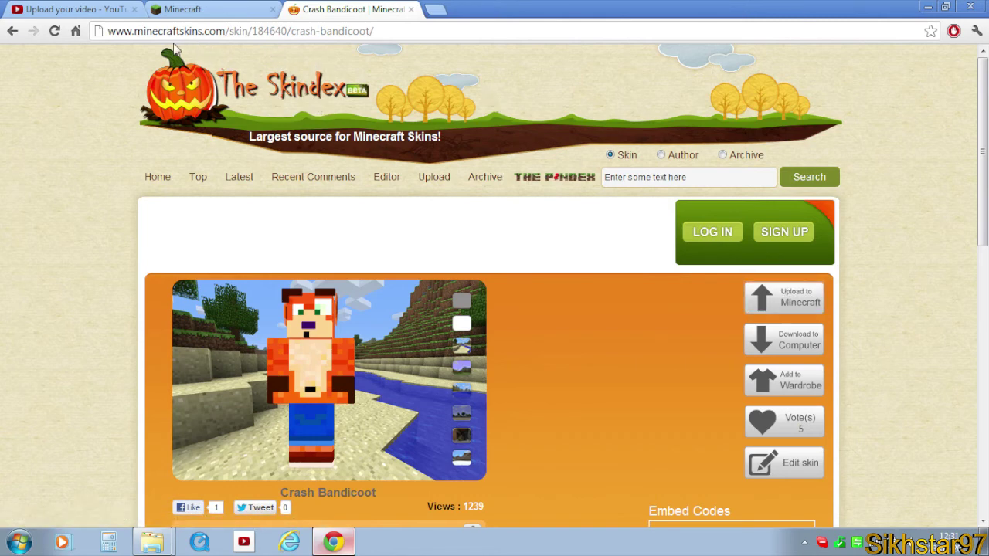
# Send the Crash Bandicoot skin from The Skindex straight to the minecraft.net account, confirm the skin change, and return to the skin's page.
pyautogui.click(663, 177)
pyautogui.click(789, 298)
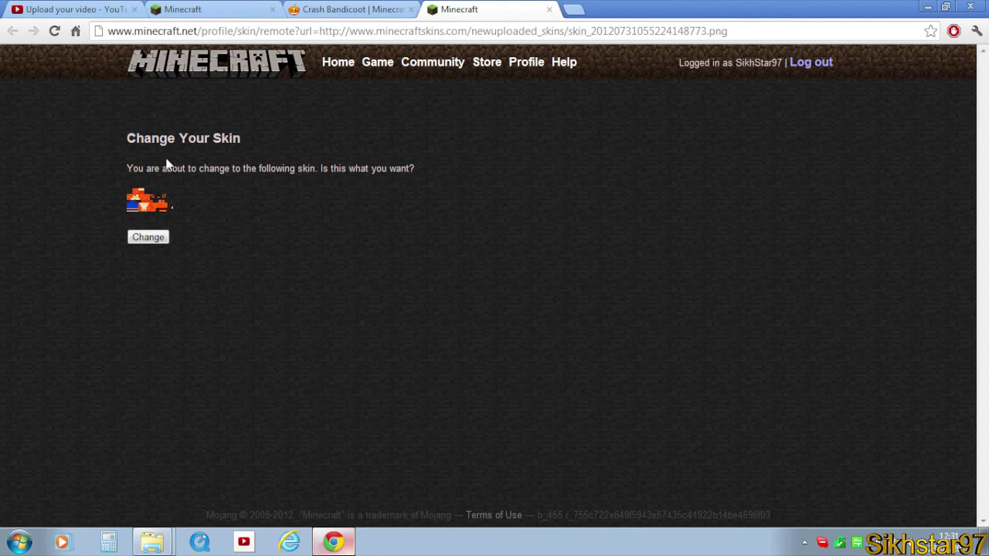
pyautogui.moveTo(152, 166); pyautogui.dragTo(361, 190)
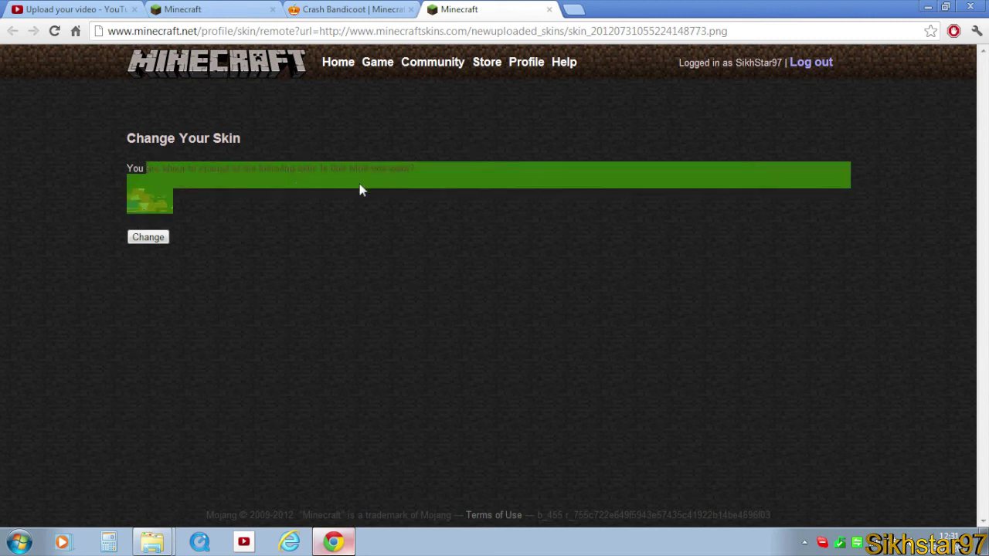
pyautogui.click(152, 239)
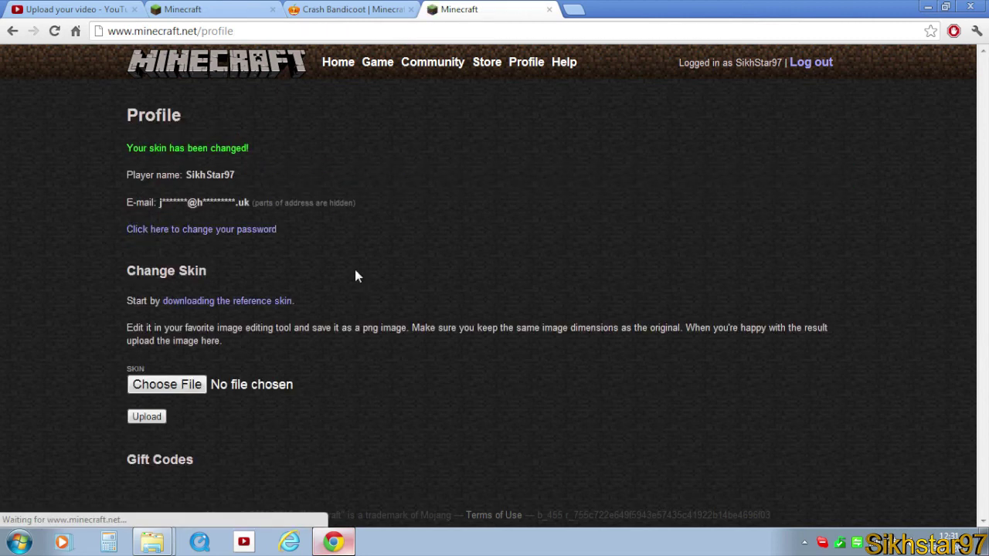
pyautogui.click(381, 9)
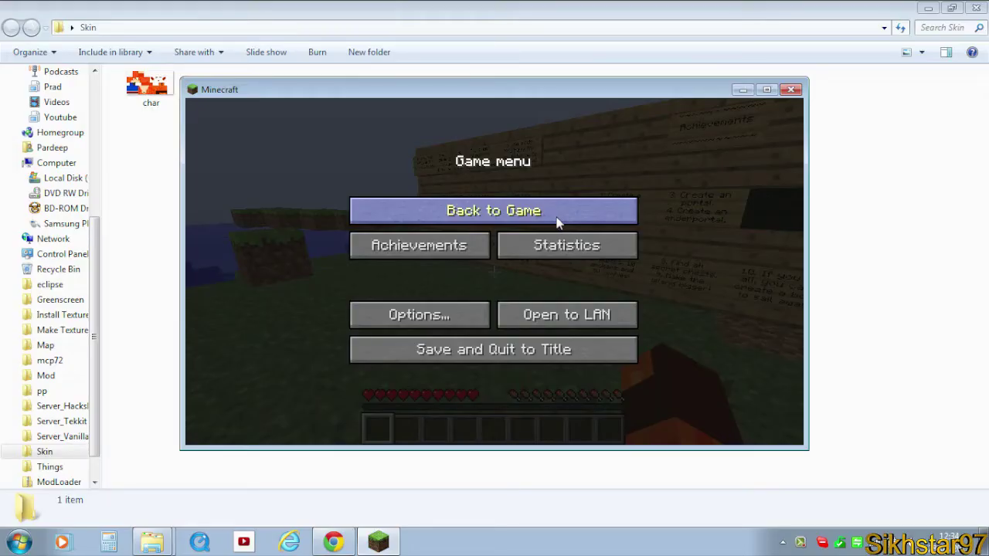
# Resume the Minecraft game and examine the character's skin from the front in third-person view, ending back in first person.
pyautogui.click(558, 222)
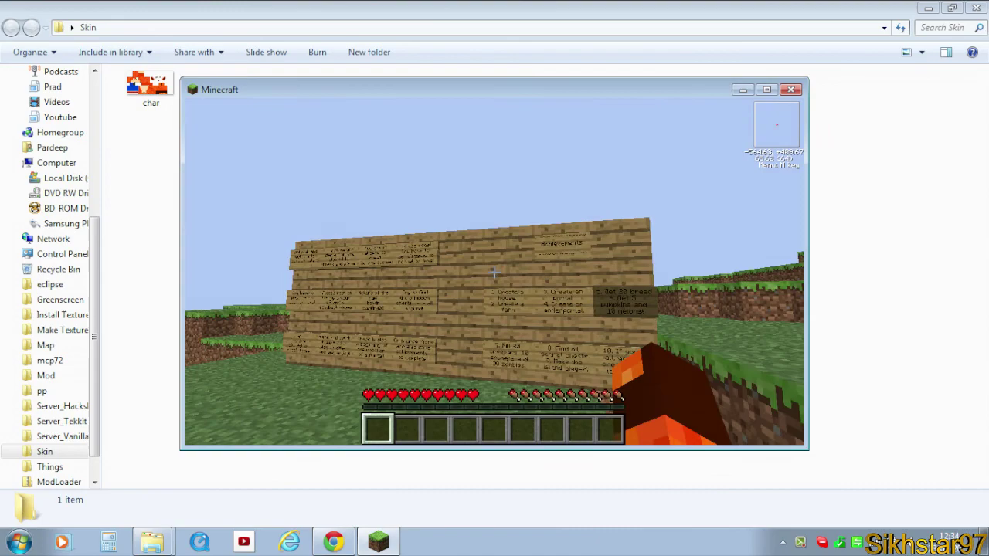
pyautogui.press('w')
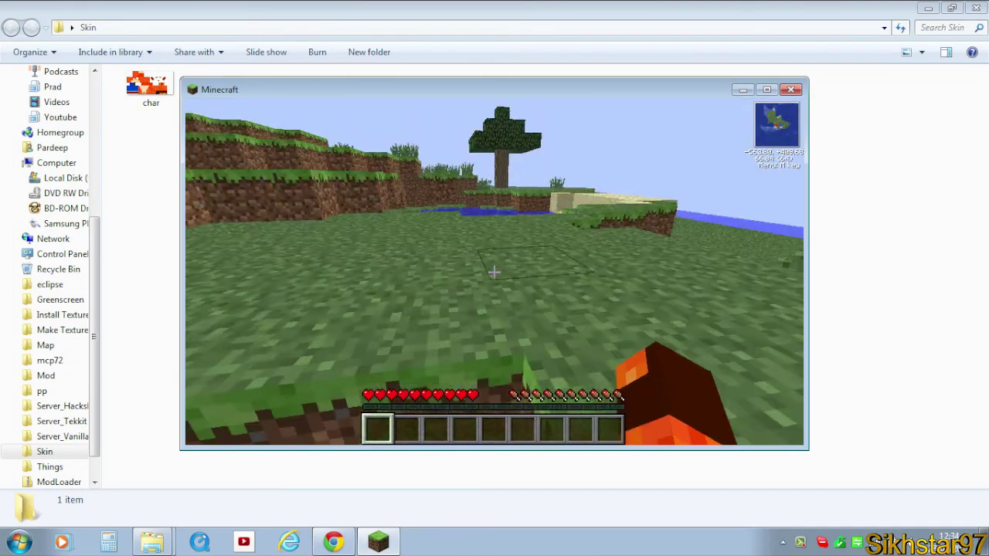
pyautogui.moveTo(494, 271)
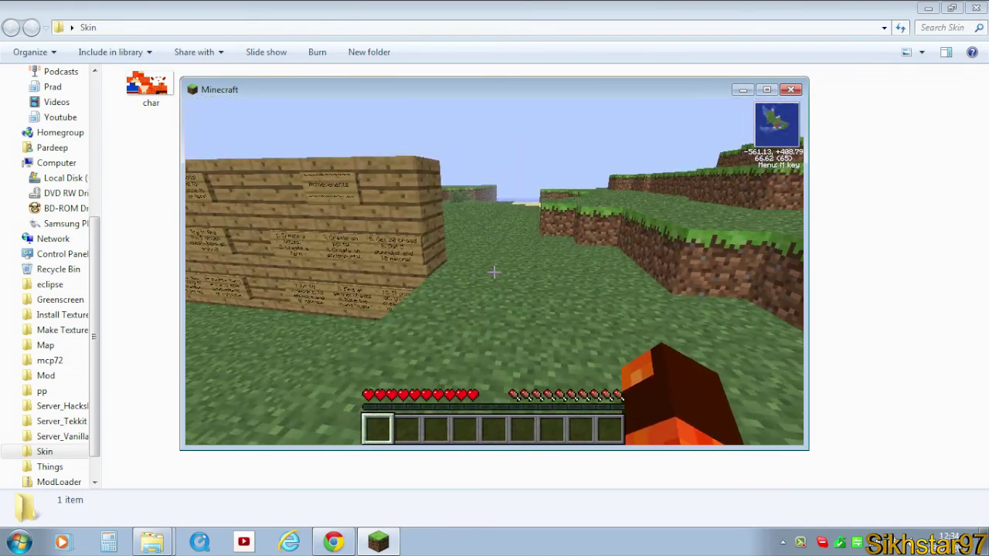
pyautogui.press('F5')
pyautogui.press('F5')
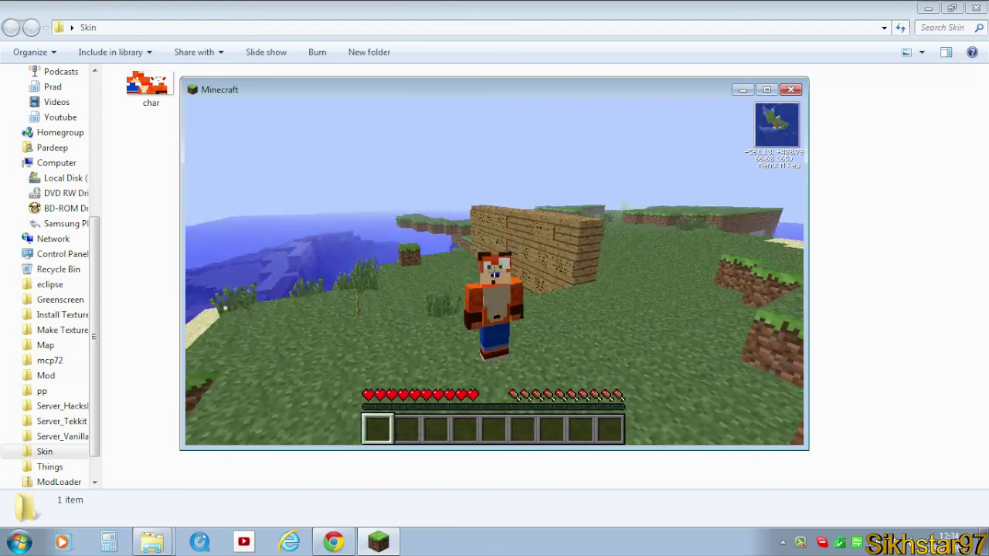
pyautogui.press('F5')
# Examine the skin on the character preview in the inventory, walk around the world briefly, and pause the game.
pyautogui.press('e')
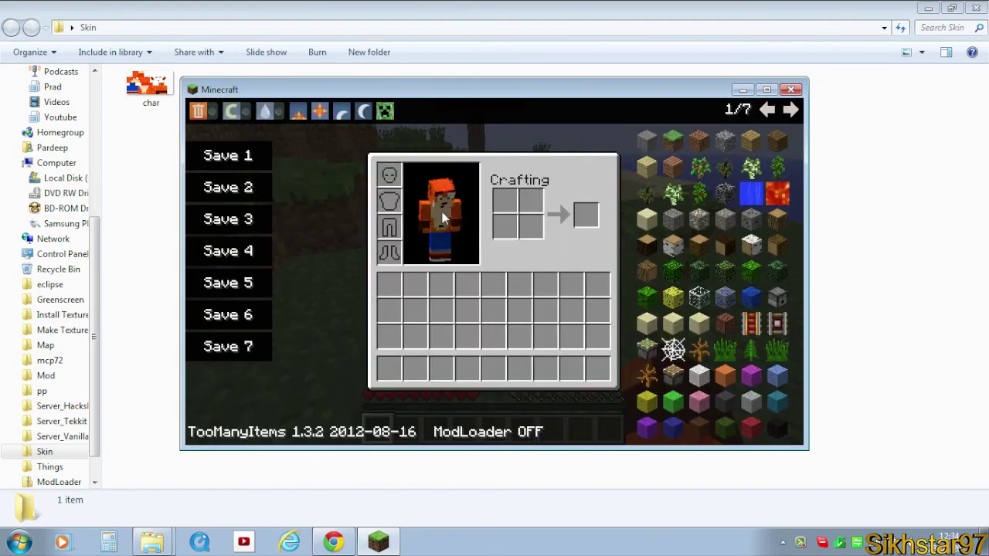
pyautogui.press('e')
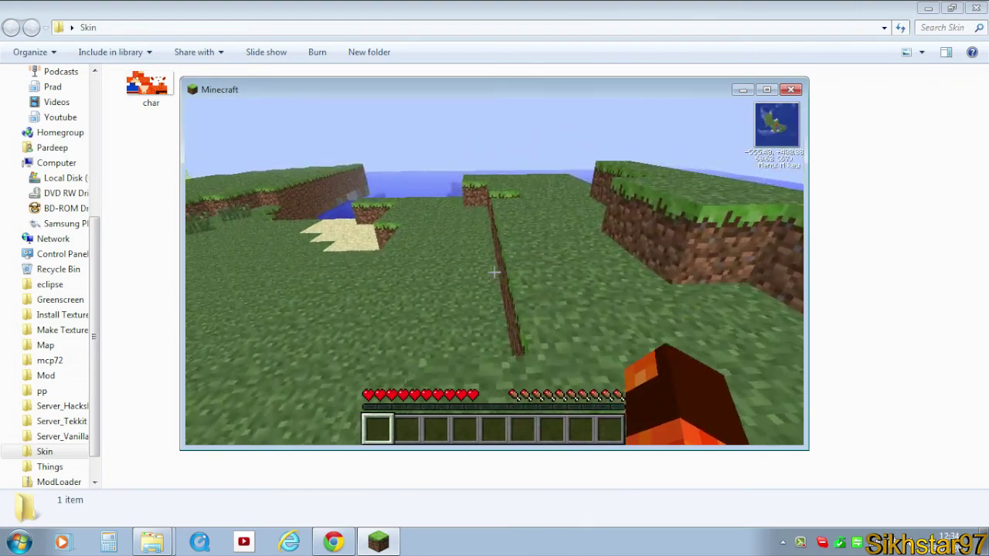
pyautogui.press('w')
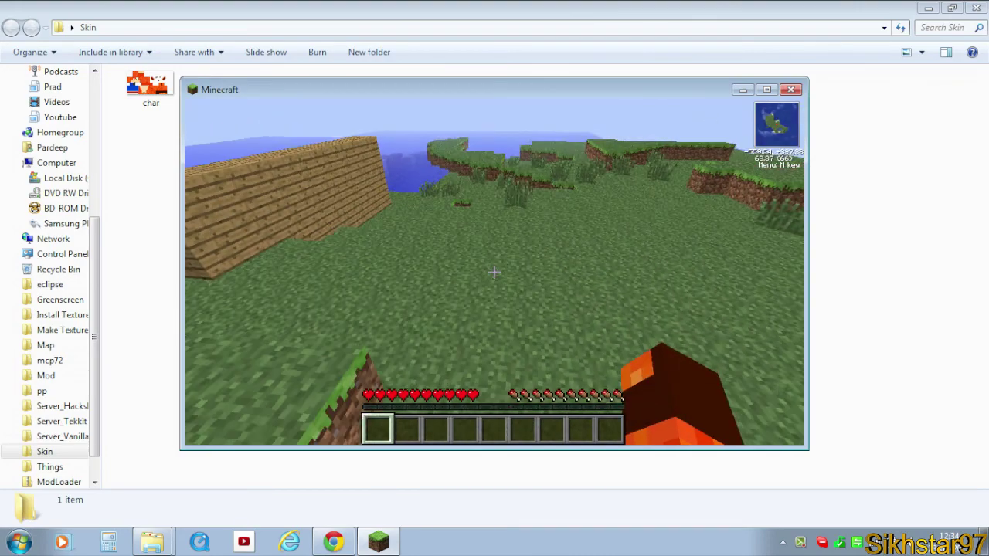
pyautogui.press('Escape')
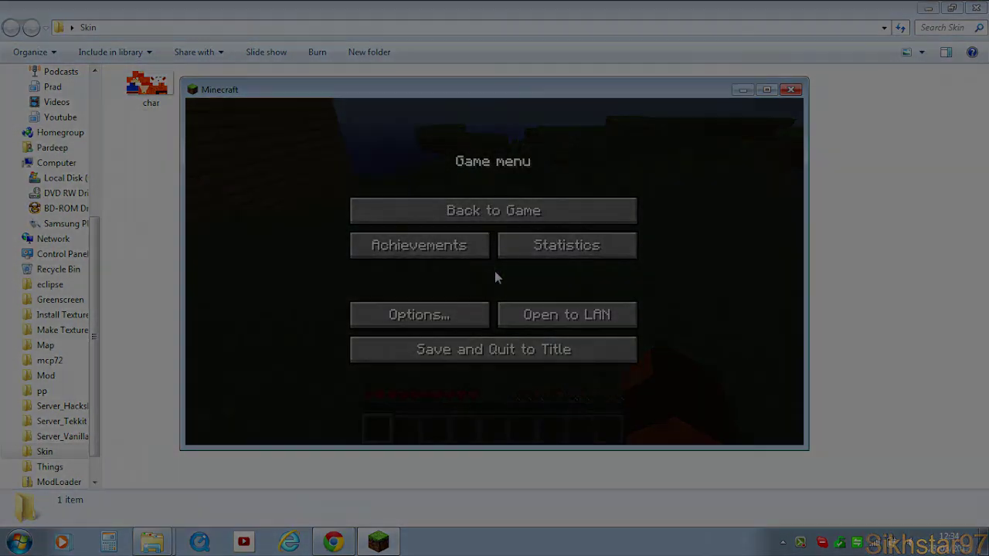